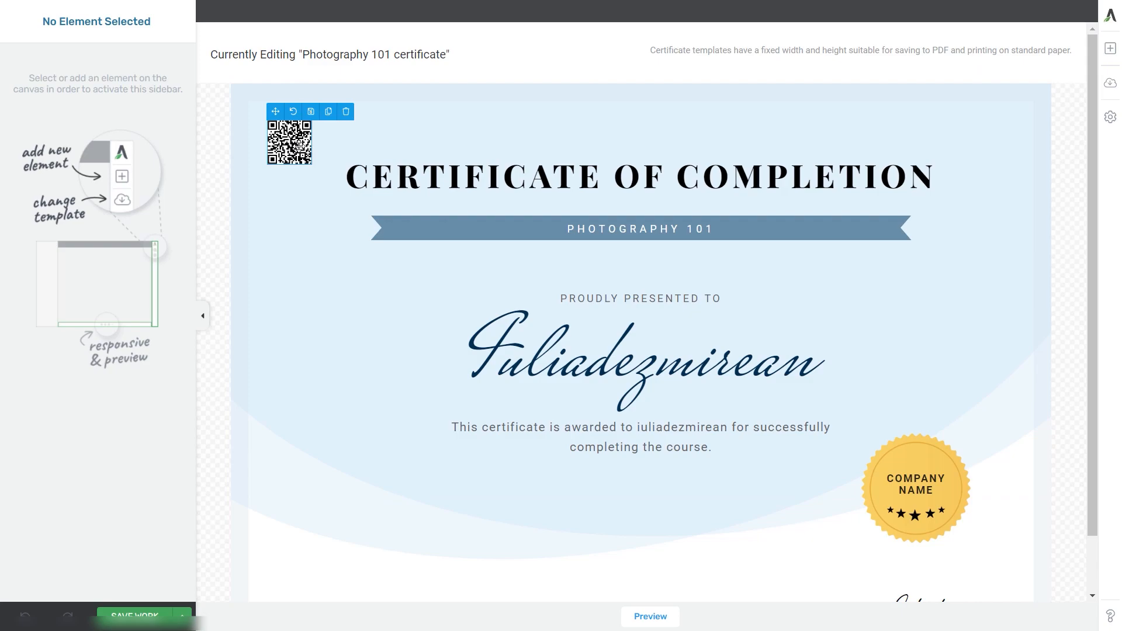
Look at the QR code on the certificate and open the general course settings.
left_click(294, 143)
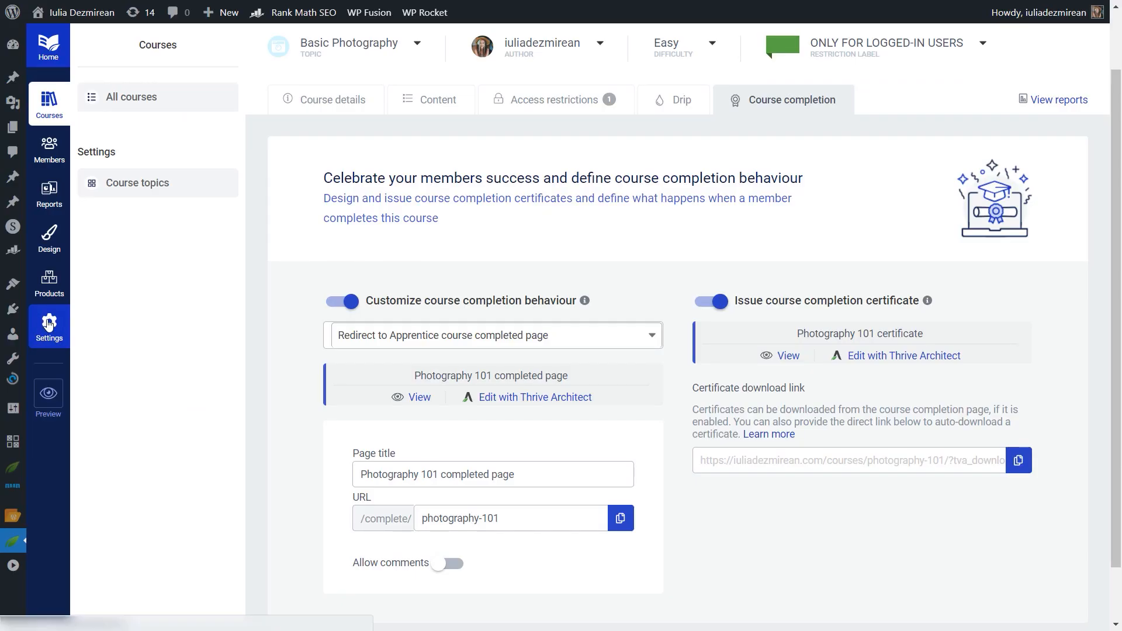
left_click(49, 323)
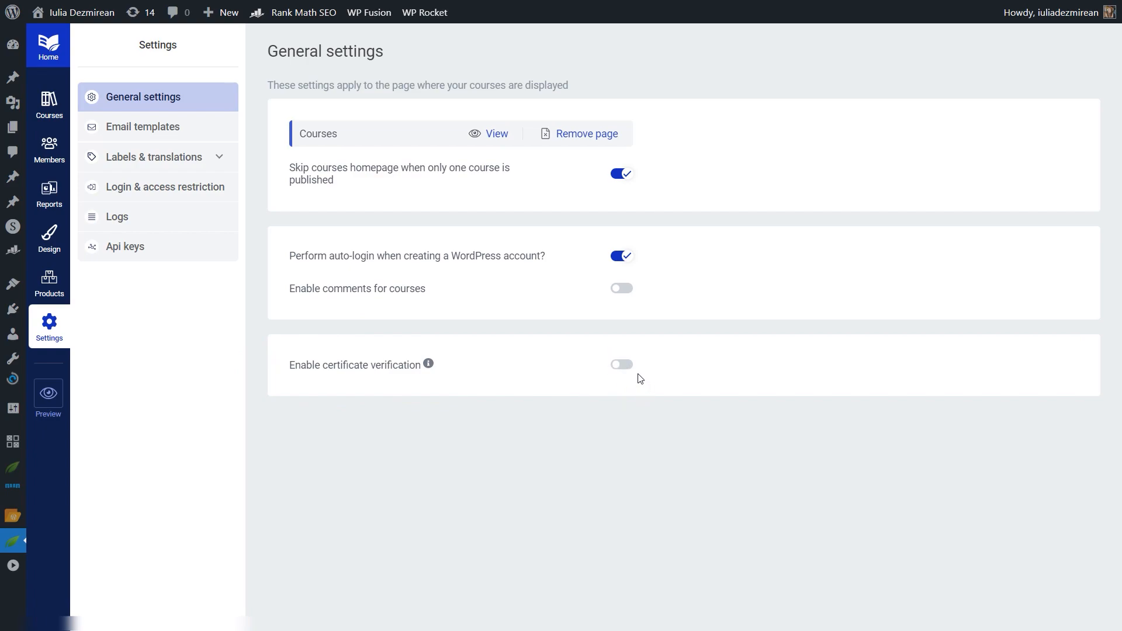
Open the Photography 101 course's completion settings and view the certificate it issues.
left_click(49, 105)
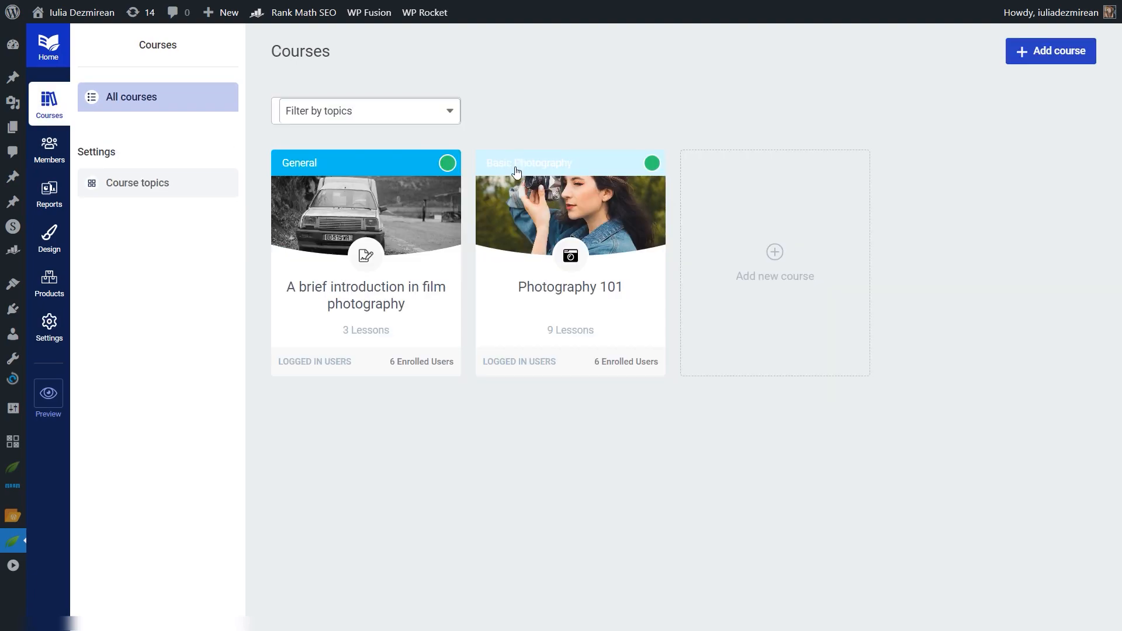
left_click(572, 298)
left_click(781, 173)
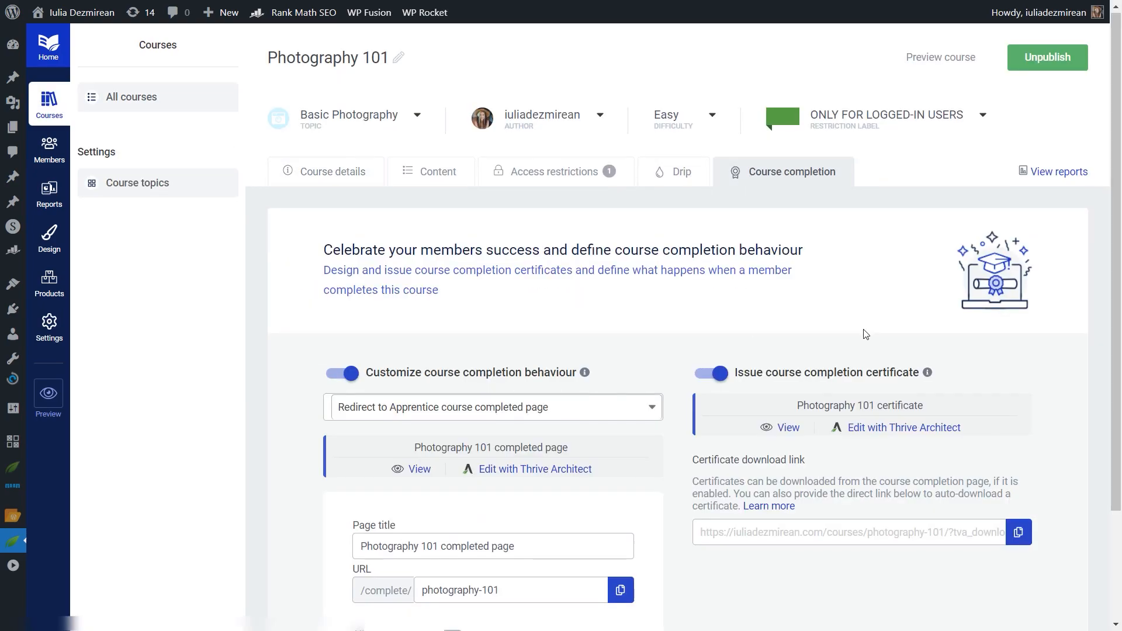
scroll(786, 377, "down", 2)
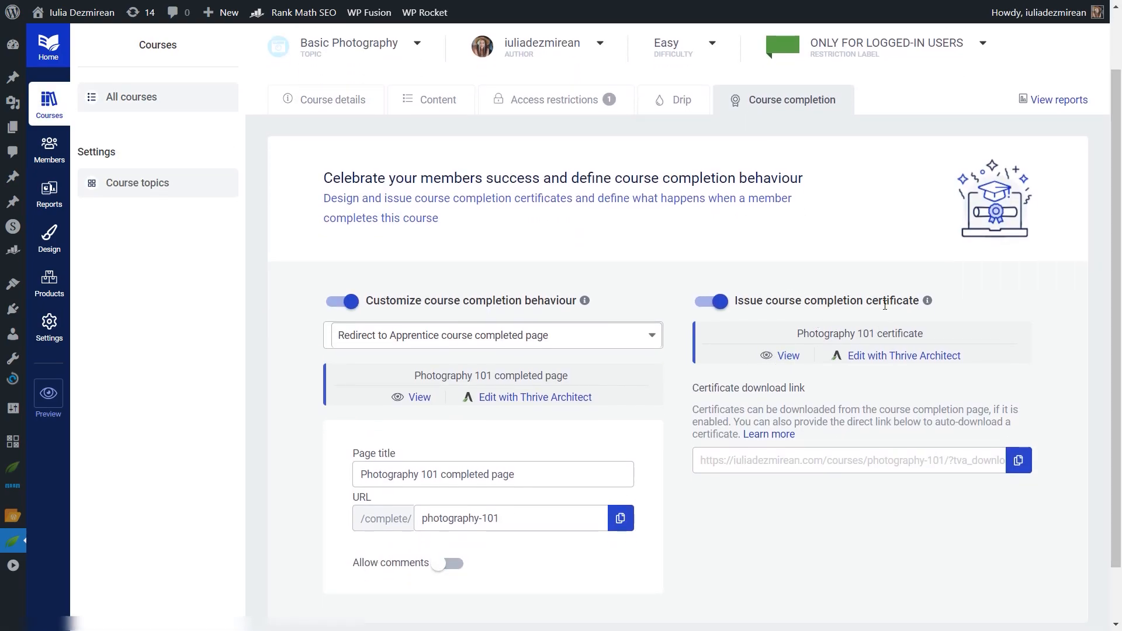
left_click(790, 355)
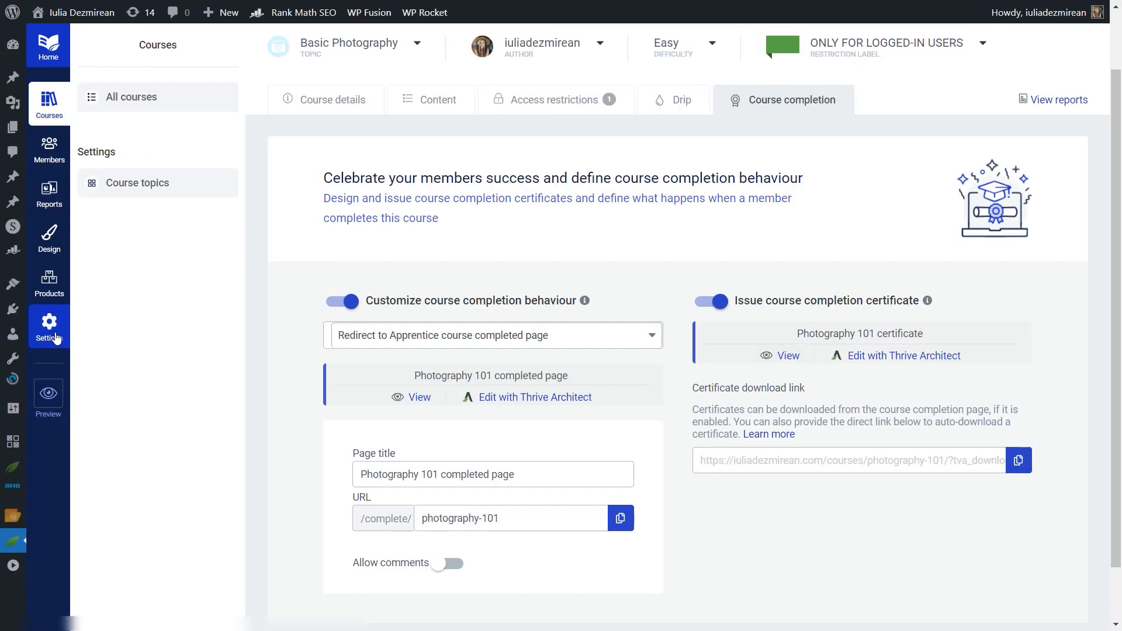
Enable certificate verification in the general settings.
left_click(49, 327)
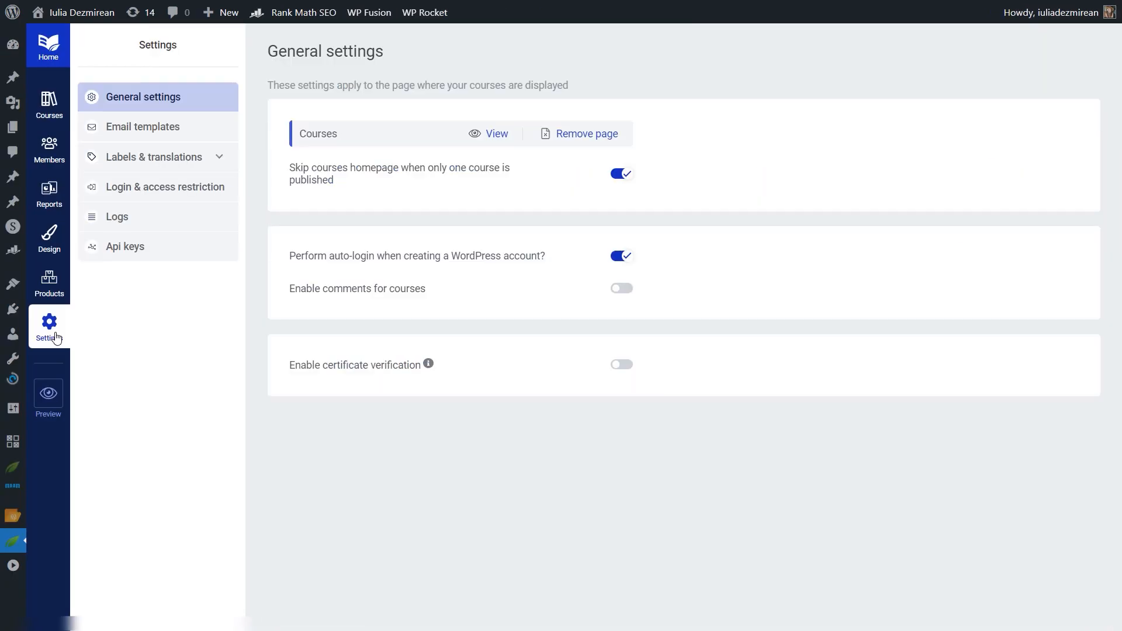
left_click(621, 364)
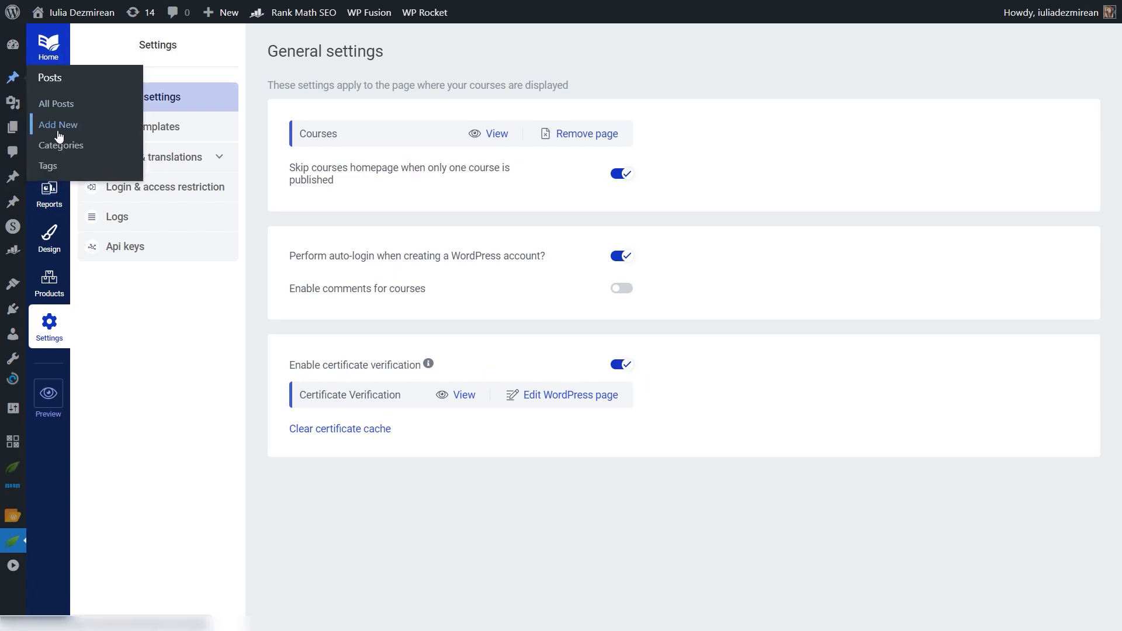
Return to the Photography 101 course's completion settings and view its certificate.
left_click(49, 104)
left_click(649, 248)
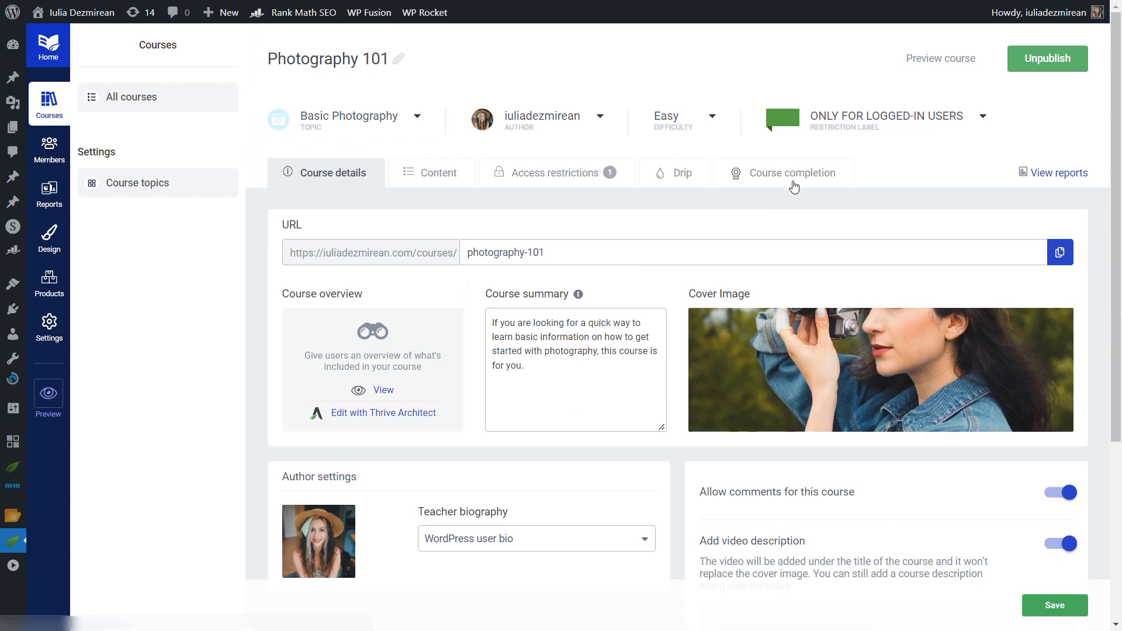
left_click(783, 174)
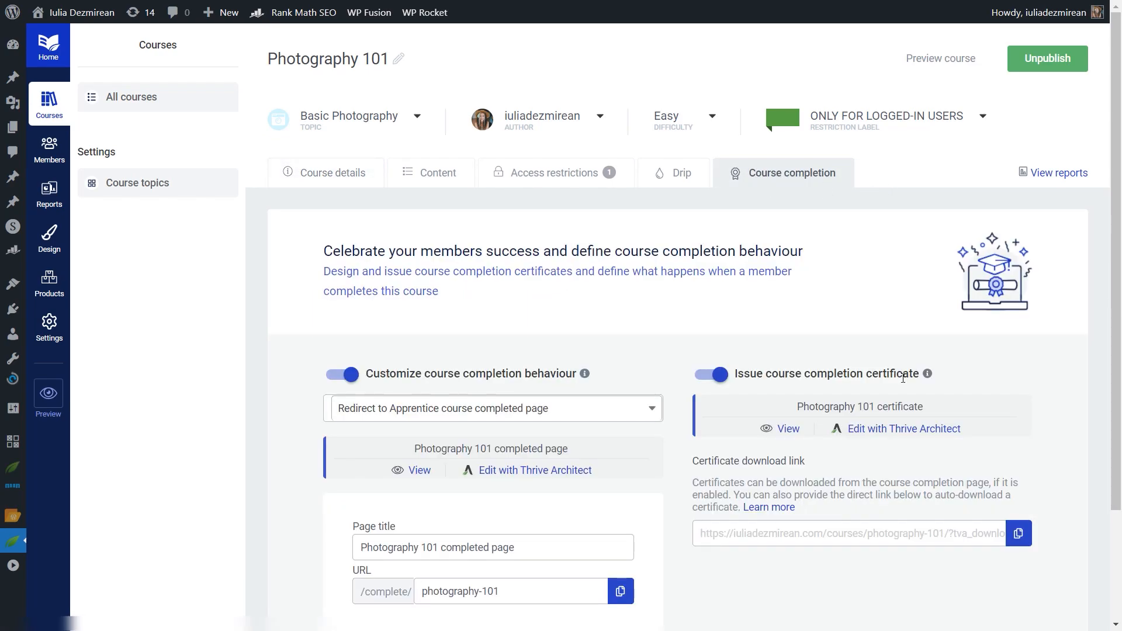
left_click(787, 431)
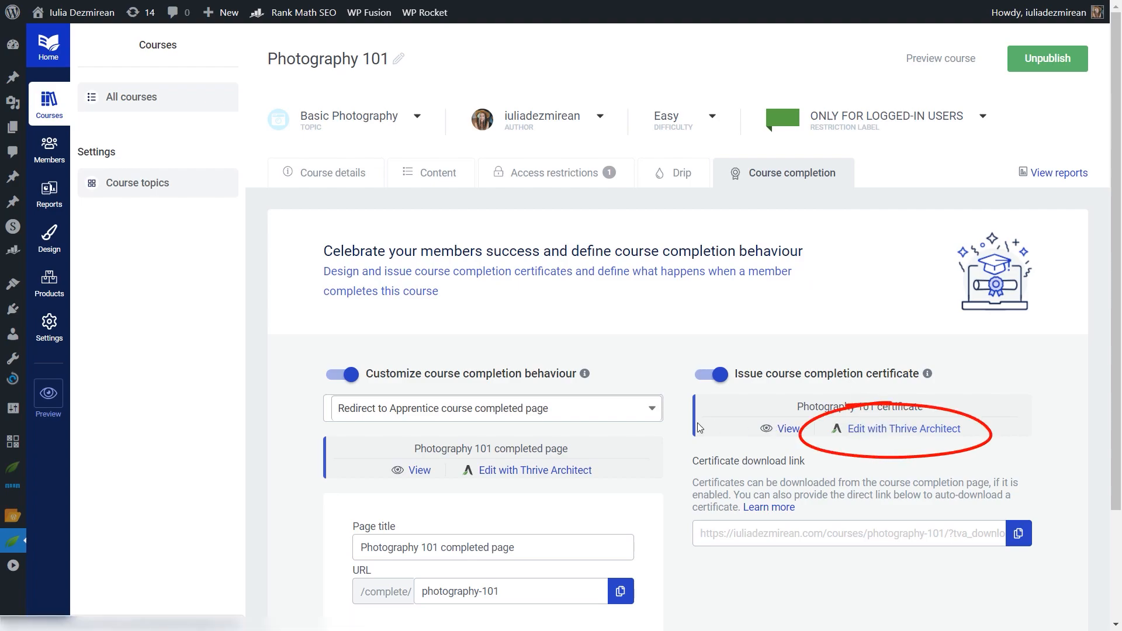
Open the Photography 101 certificate for editing with Thrive Architect and delete its existing QR code.
left_click(911, 429)
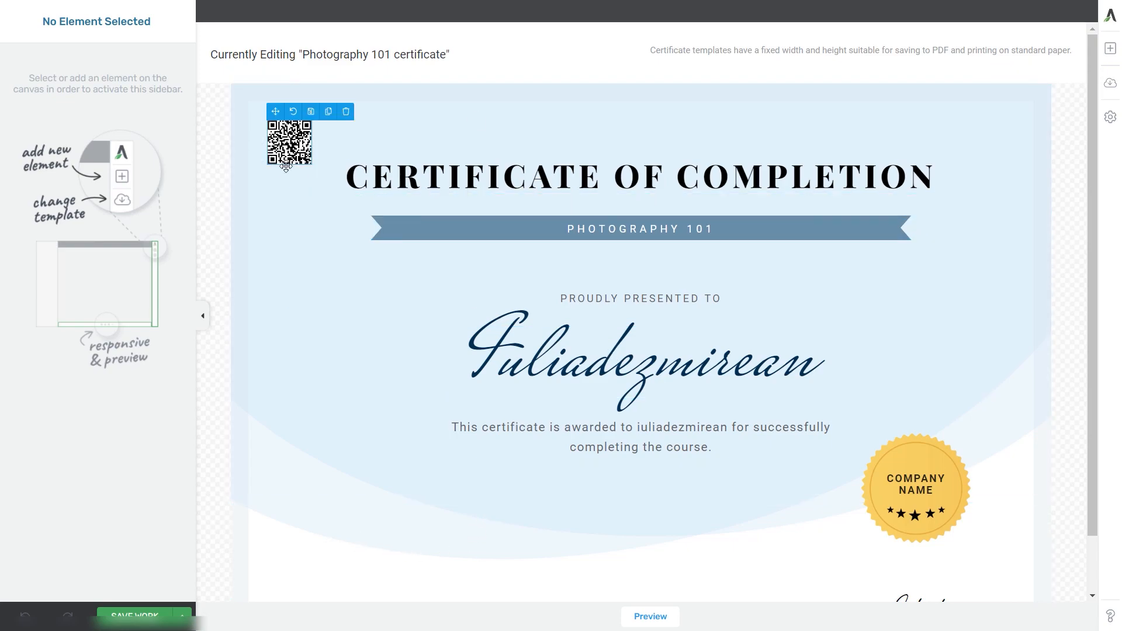
left_click(345, 113)
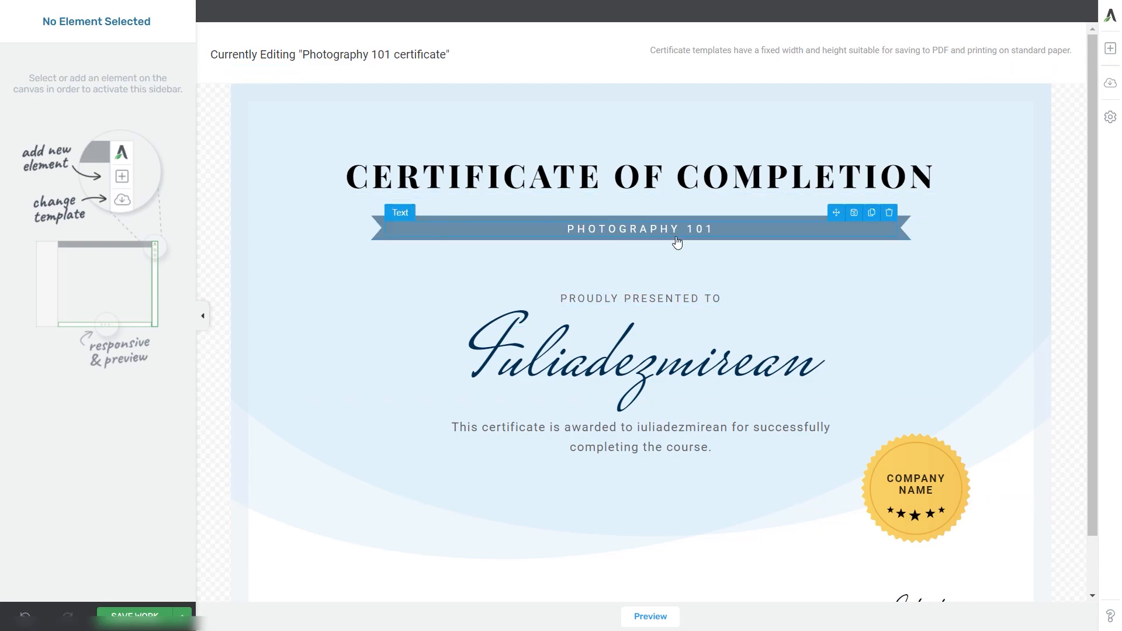
Add a Verification QR code element to the certificate, centered below the course completion text.
left_click(1110, 50)
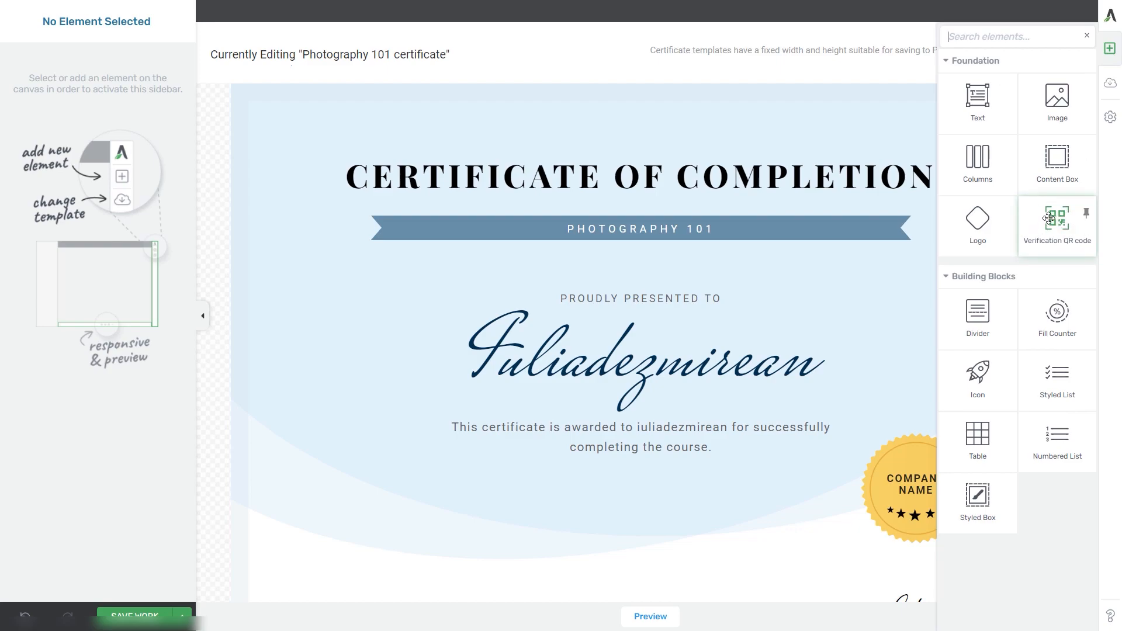
left_click_drag(1063, 217, 648, 450)
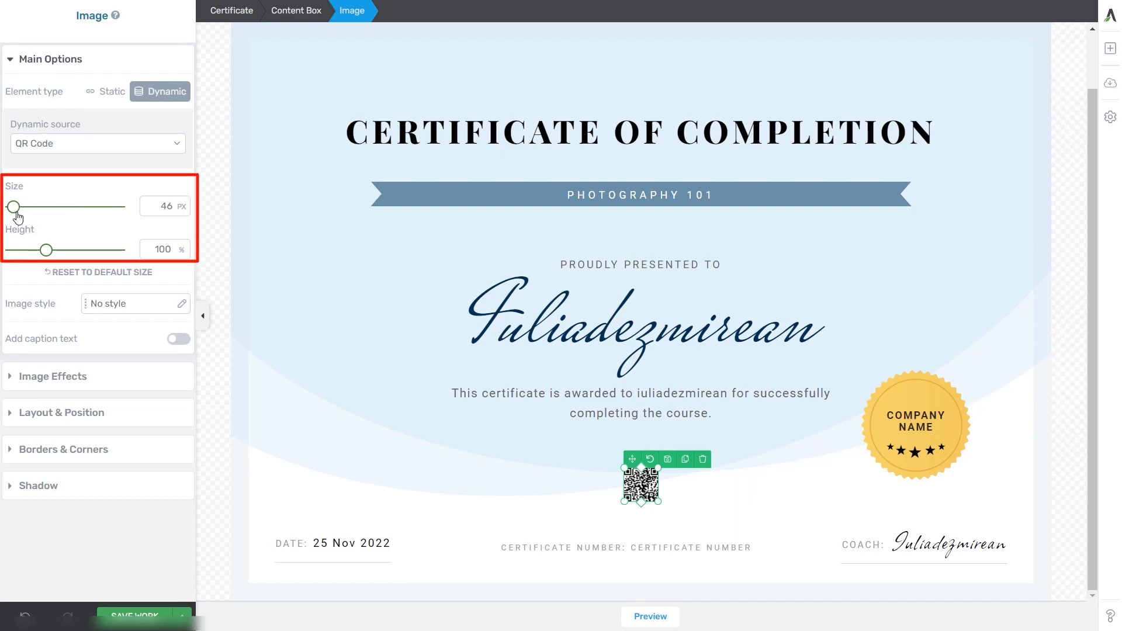
Set the QR code's size to 45 px and its height to 100%.
left_click_drag(16, 211, 16, 211)
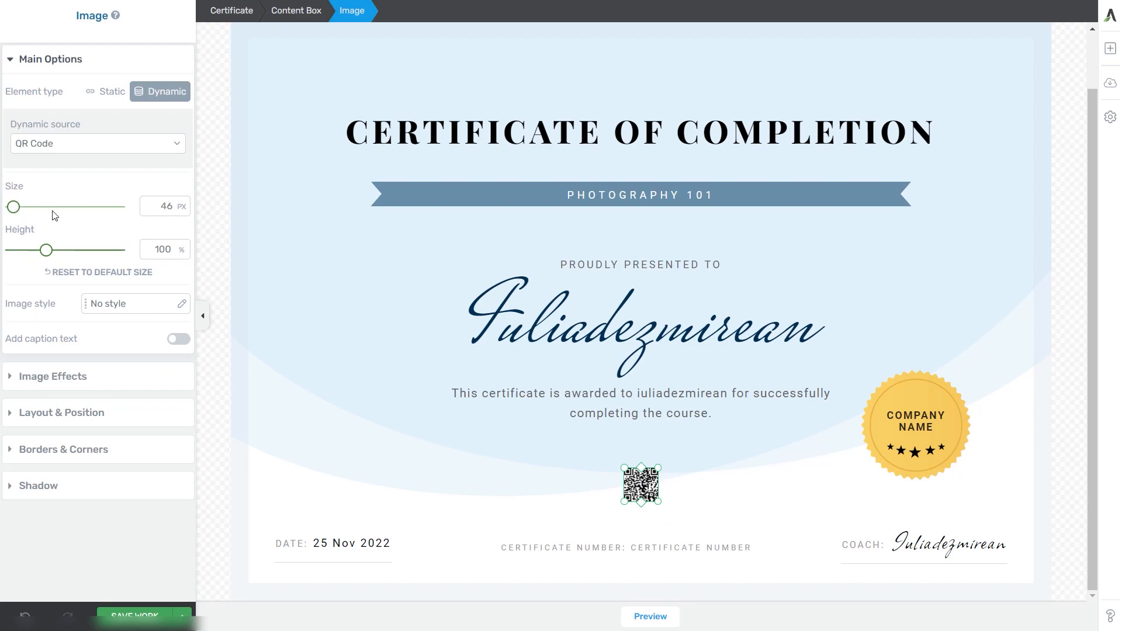
double_click(167, 210)
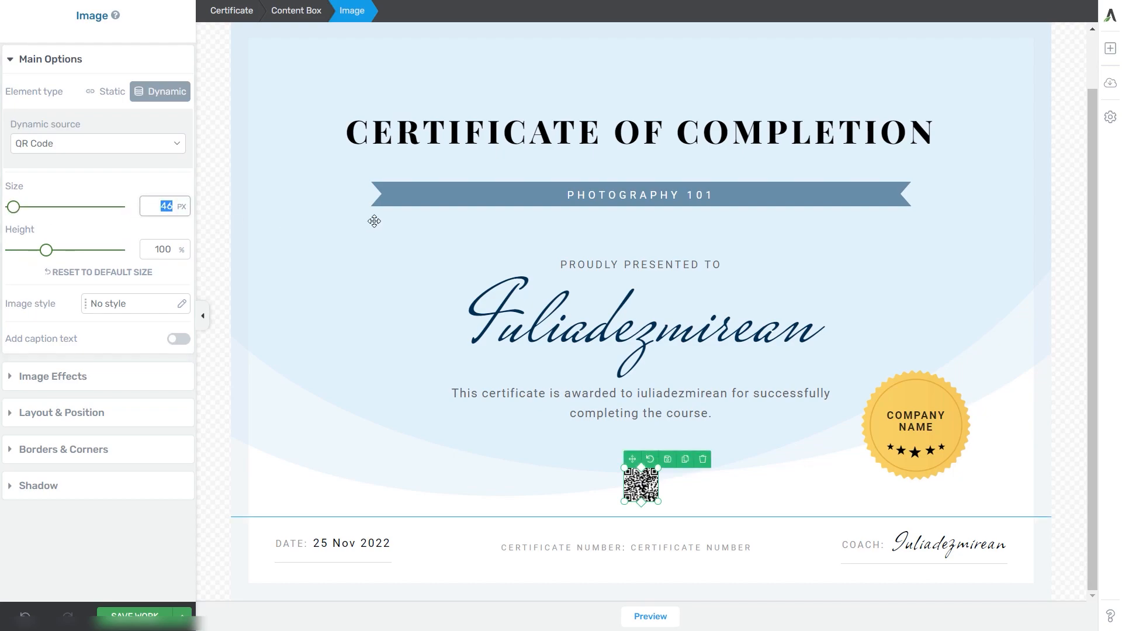
type("45")
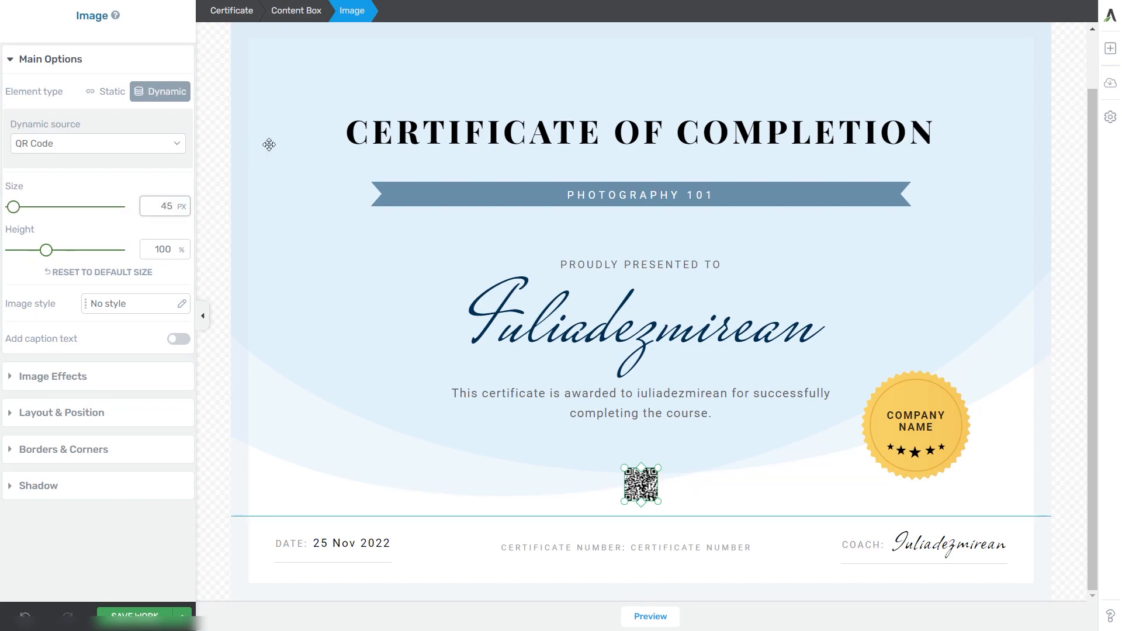
left_click_drag(46, 251, 46, 251)
left_click_drag(155, 251, 208, 253)
type("100")
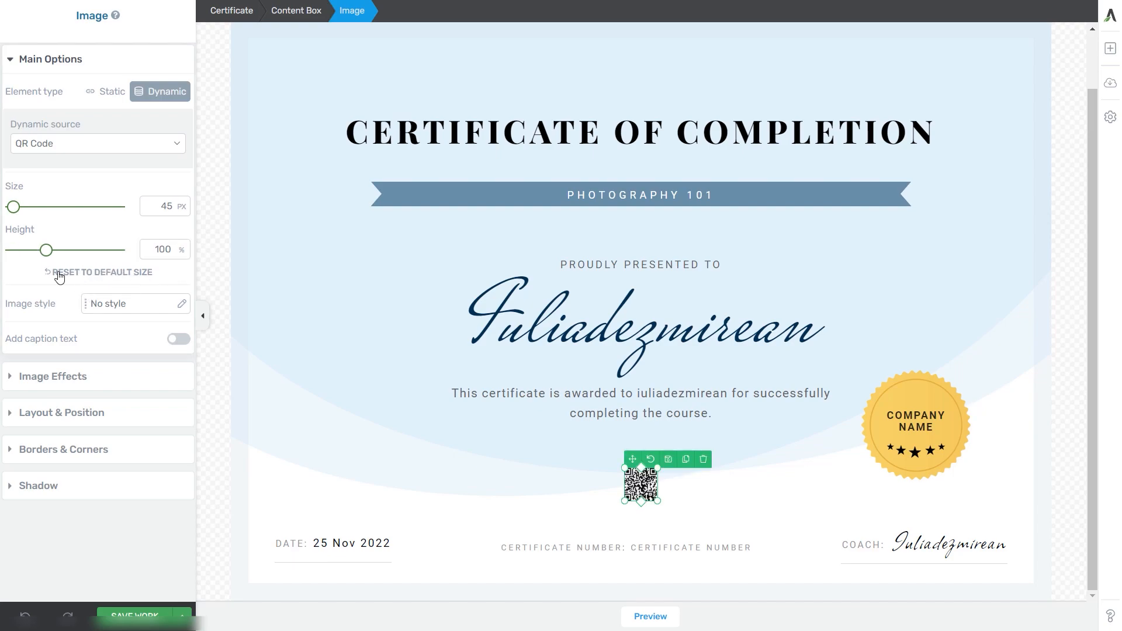
Try the Dark frame and Circle image styles on the QR code.
left_click(117, 304)
left_click(166, 408)
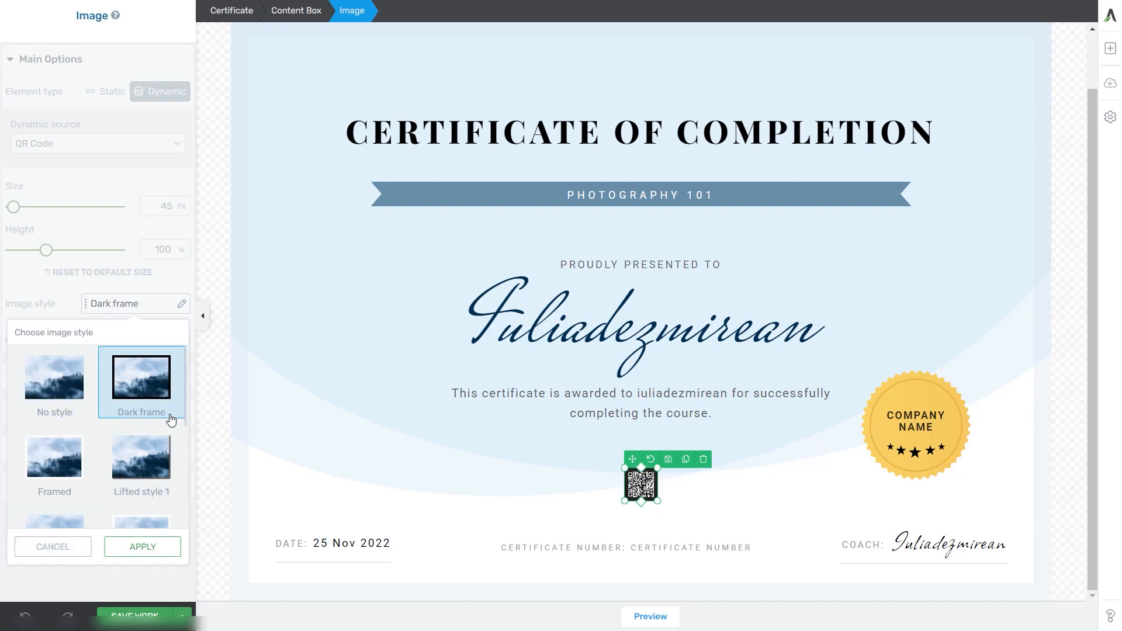
scroll(143, 456, "down", 2)
left_click(142, 502)
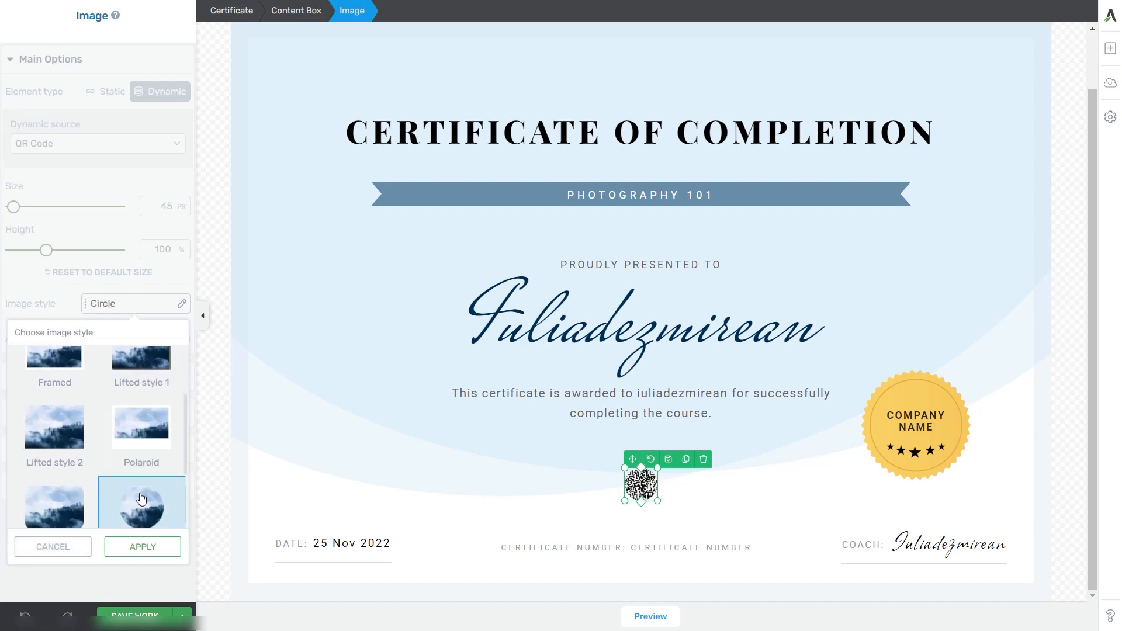
left_click(131, 545)
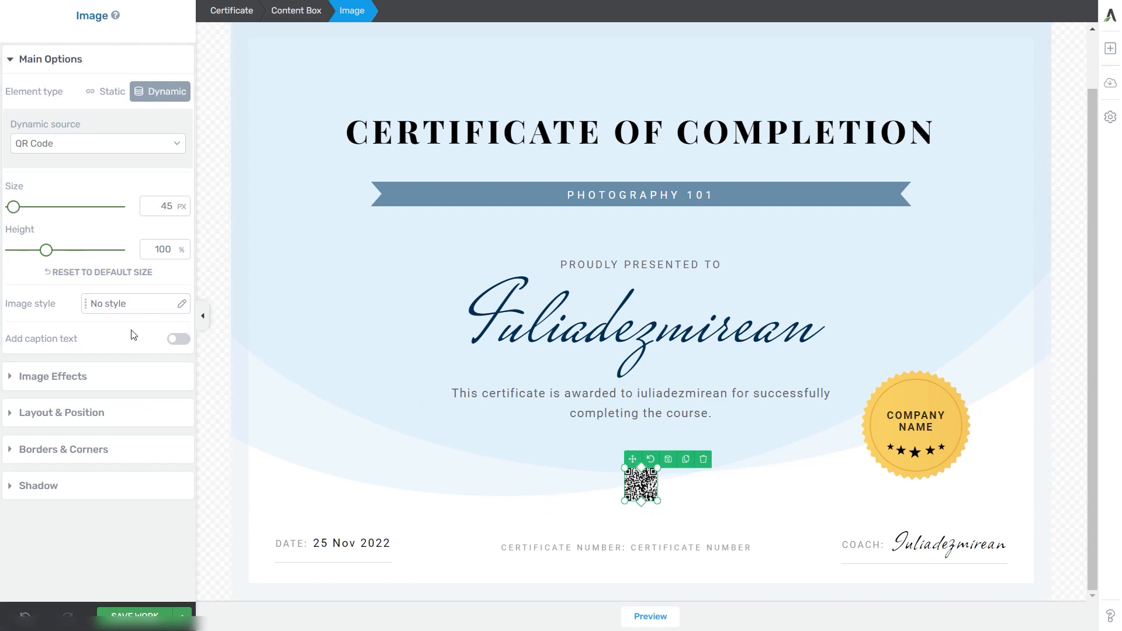
Set the QR code's size to 60 px.
left_click(15, 207)
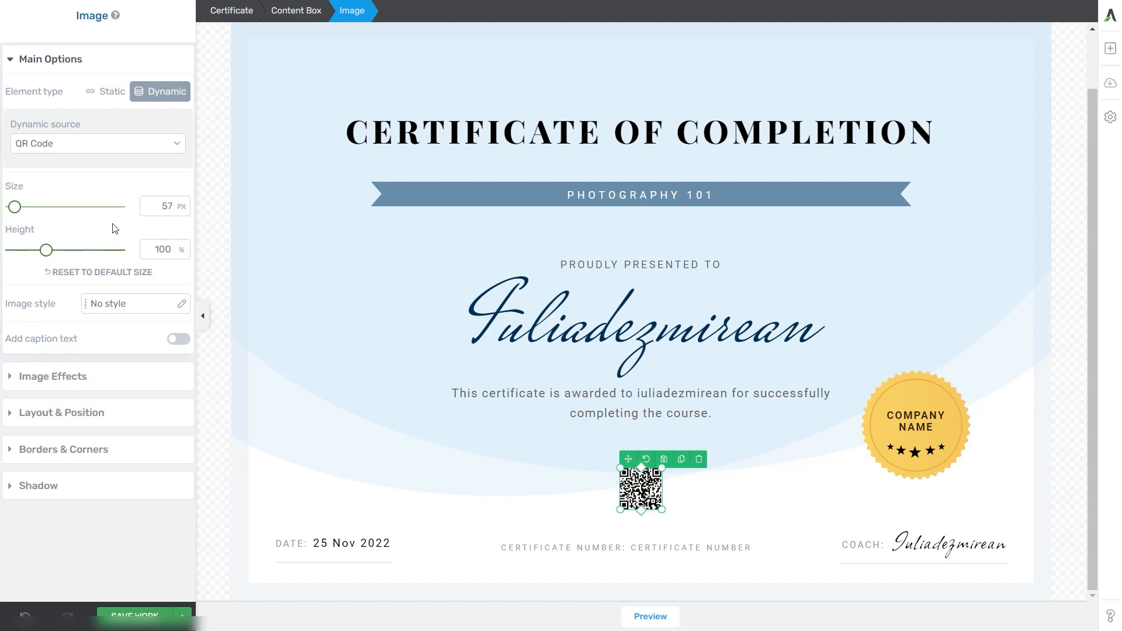
double_click(167, 206)
type("60")
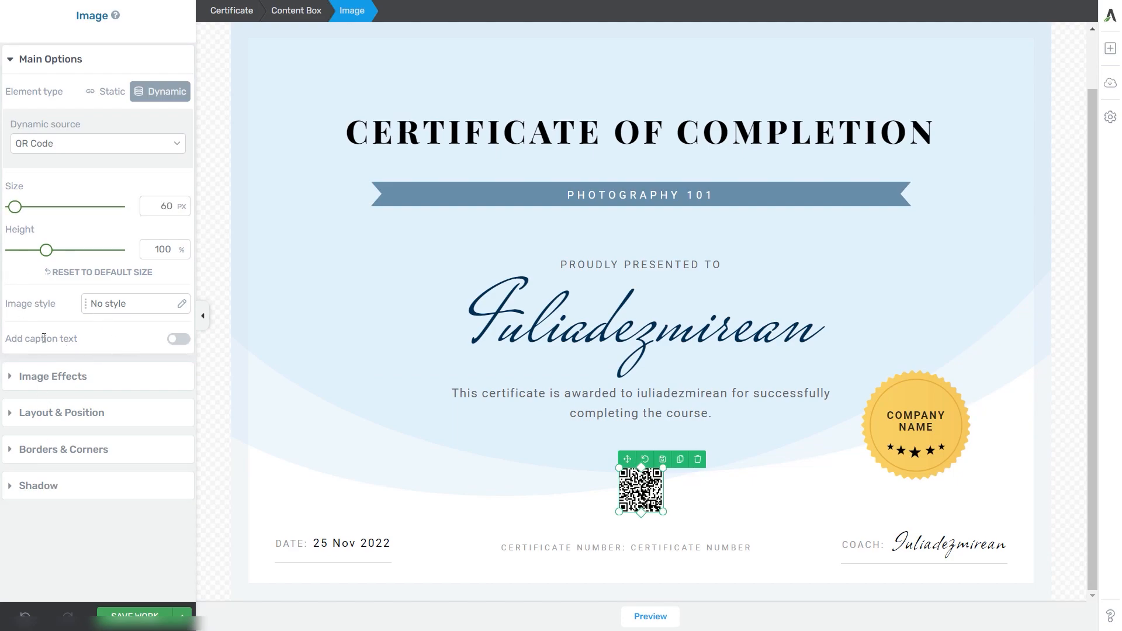
Add caption text to the QR code reading "Scan me!".
left_click(178, 339)
triple_click(641, 543)
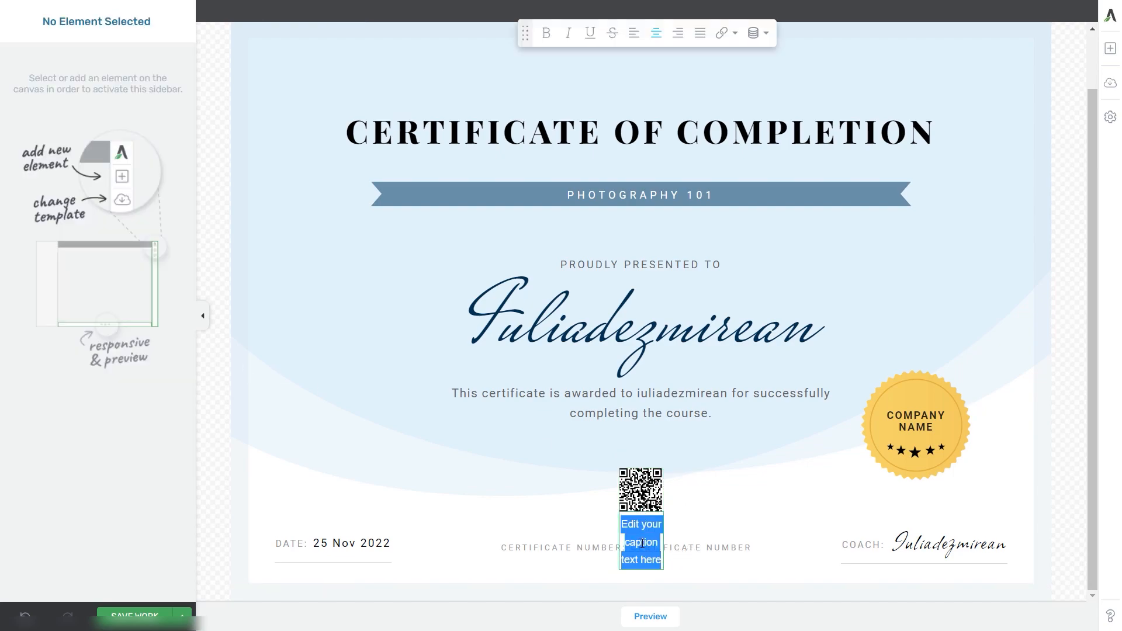
type("Scan me!")
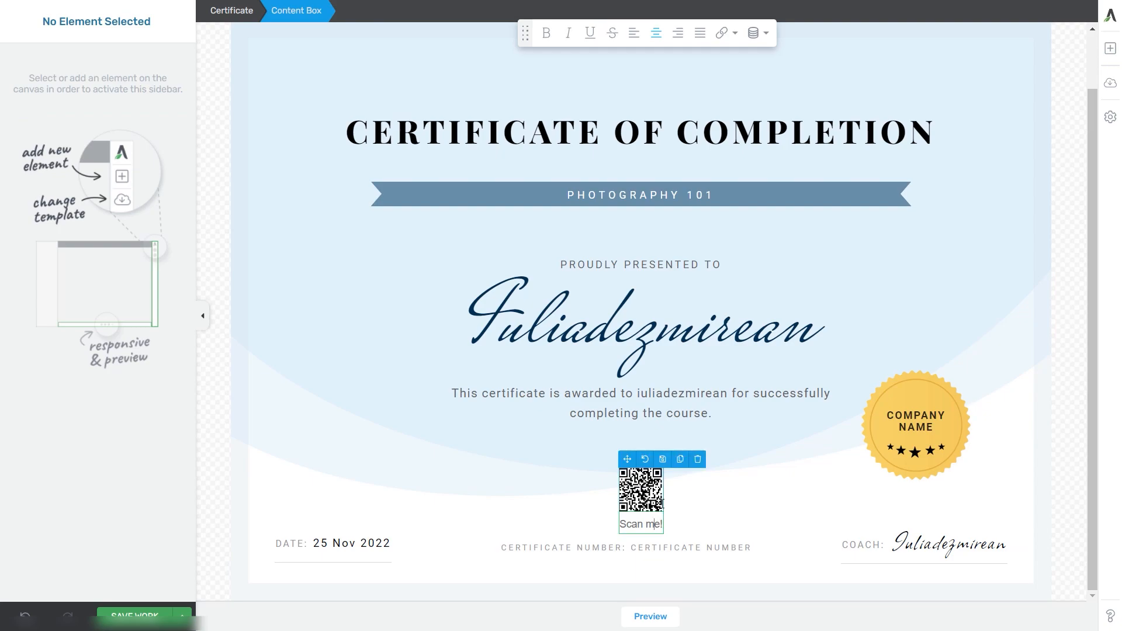
Try left and right alignment for the QR code in its layout and position options.
left_click(642, 480)
left_click(68, 63)
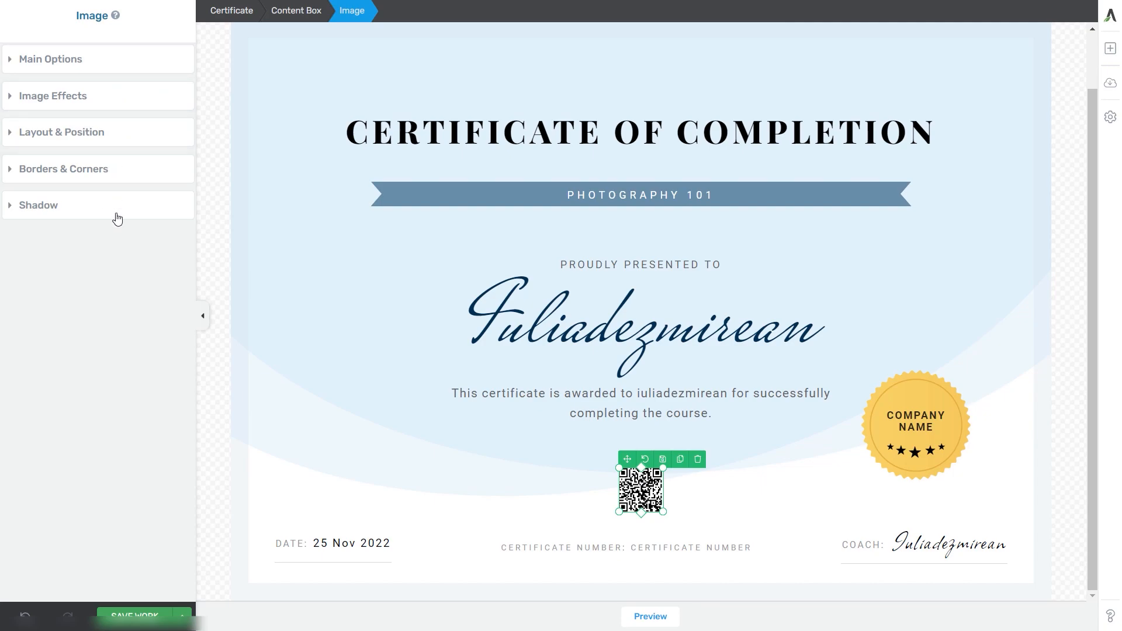
left_click(117, 148)
left_click(122, 351)
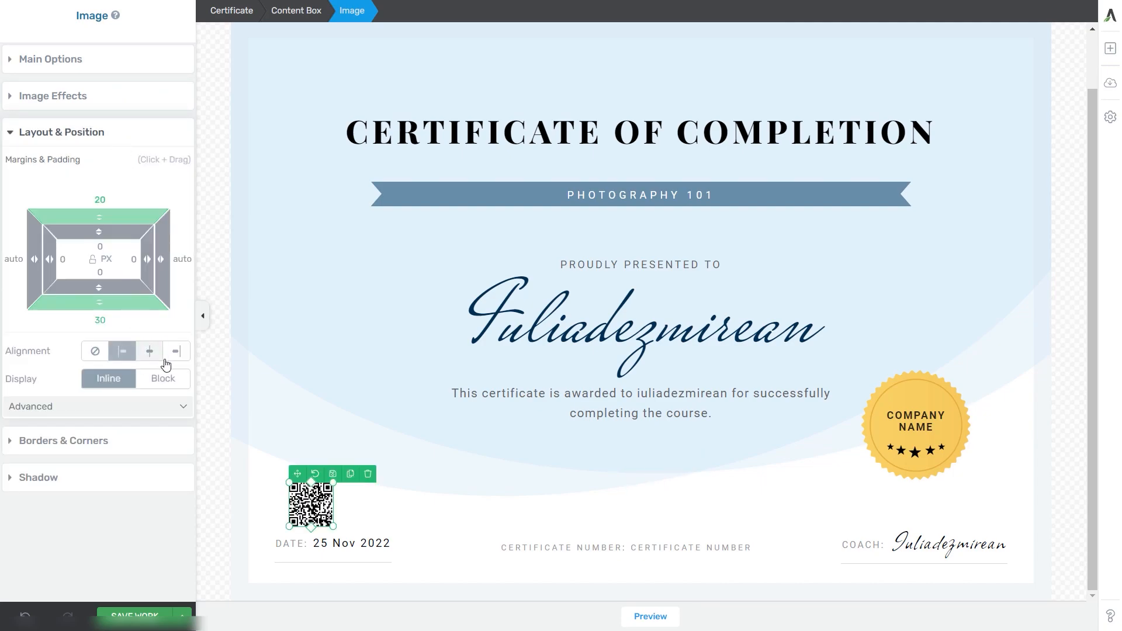
left_click(176, 351)
left_click(122, 351)
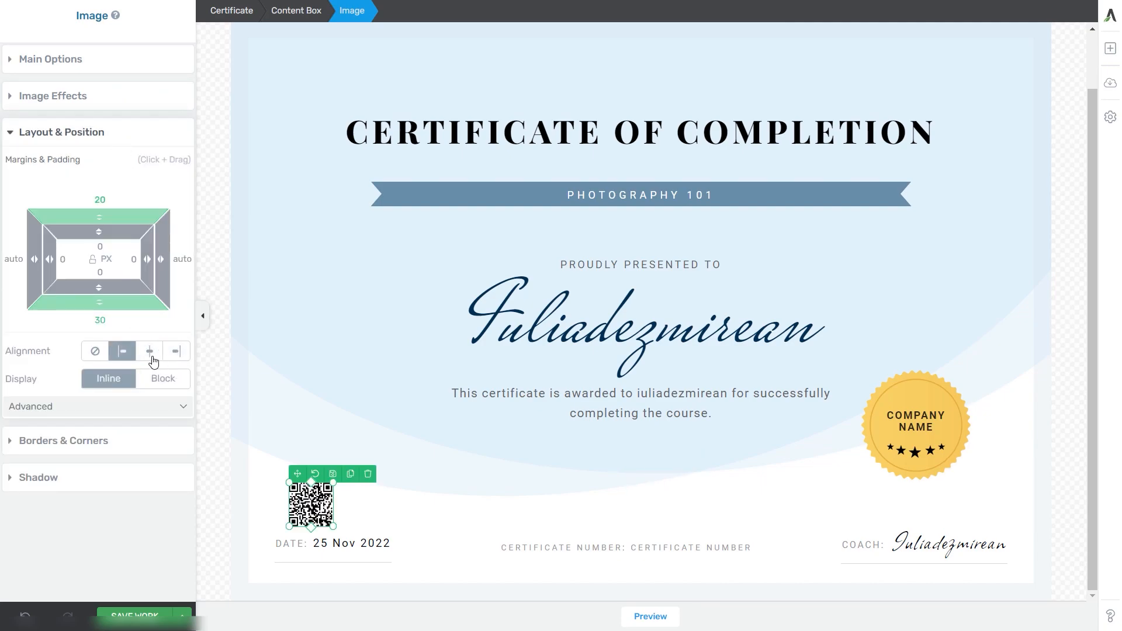
Align the QR code to the center and save the certificate.
left_click(150, 351)
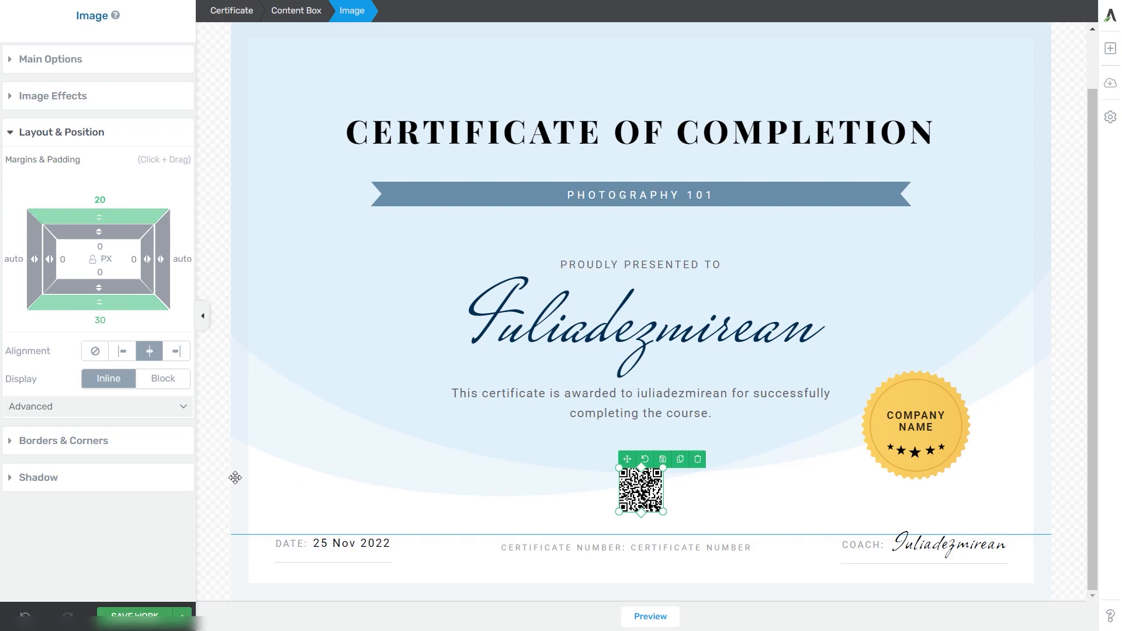
left_click(134, 613)
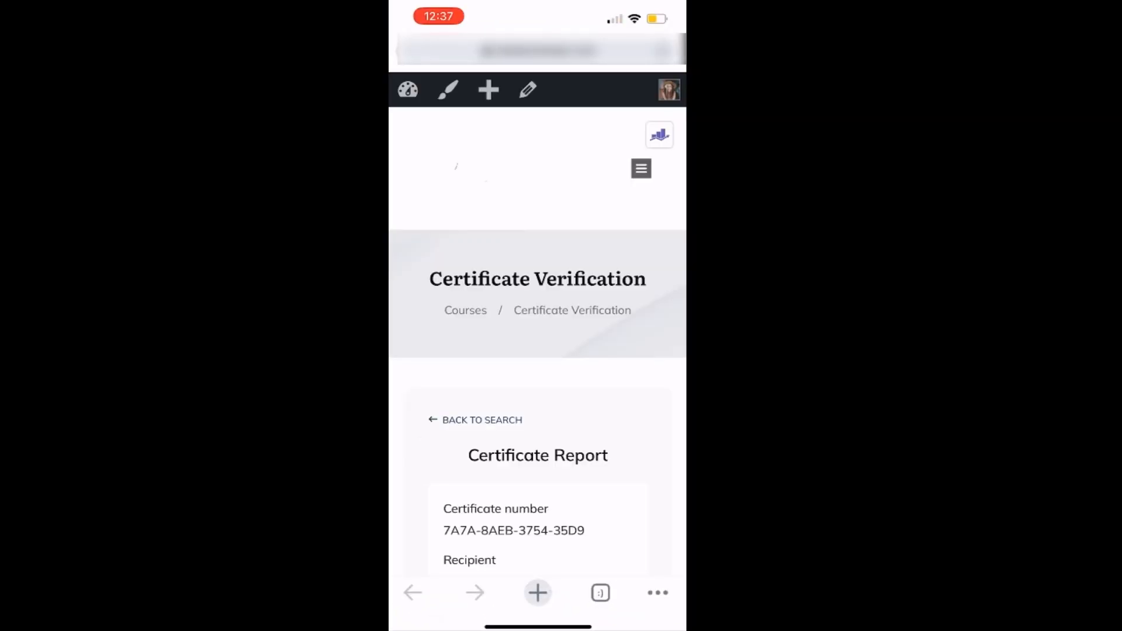
Examine the certificate report on the Certificate Verification page on the phone.
scroll(537, 351, "down", 5)
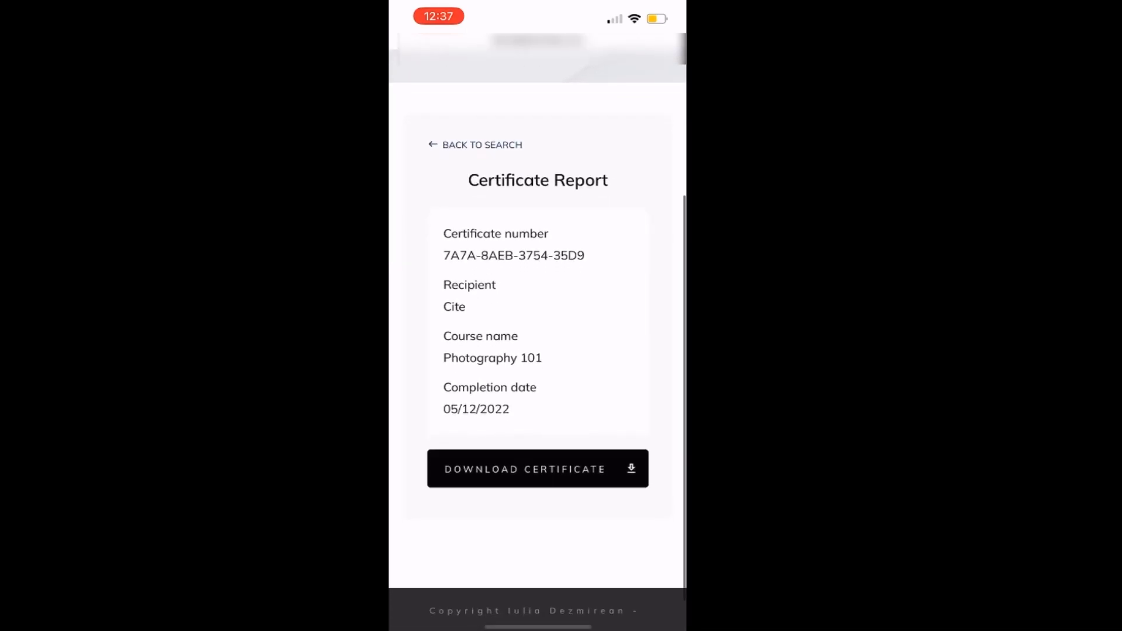
scroll(538, 351, "up", 2)
scroll(538, 350, "down", 1)
scroll(537, 321, "up", 2)
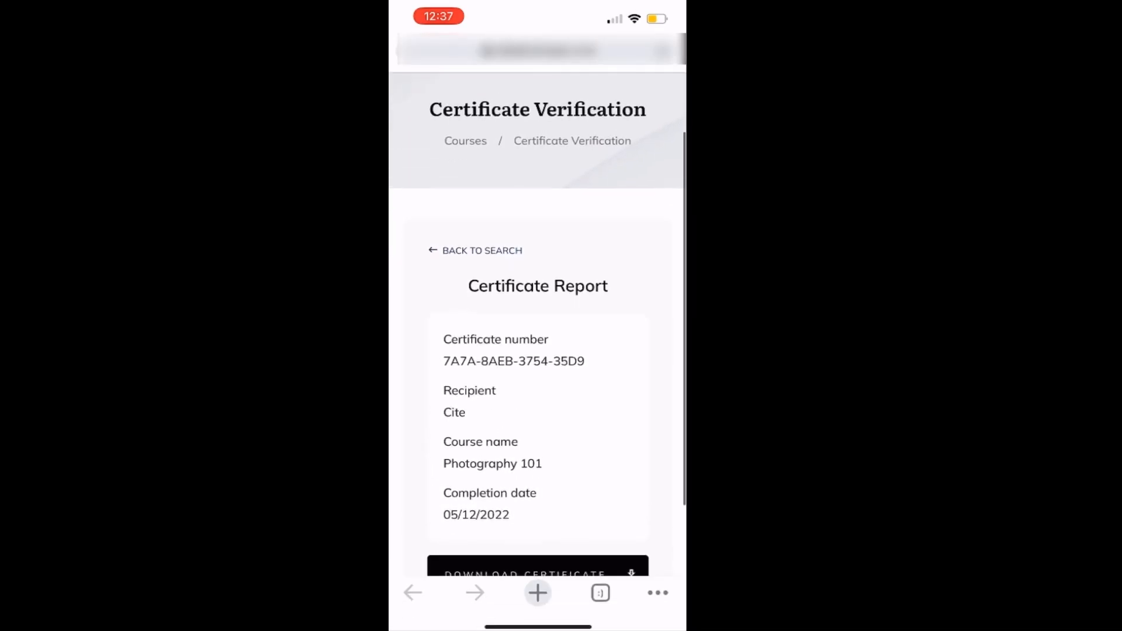